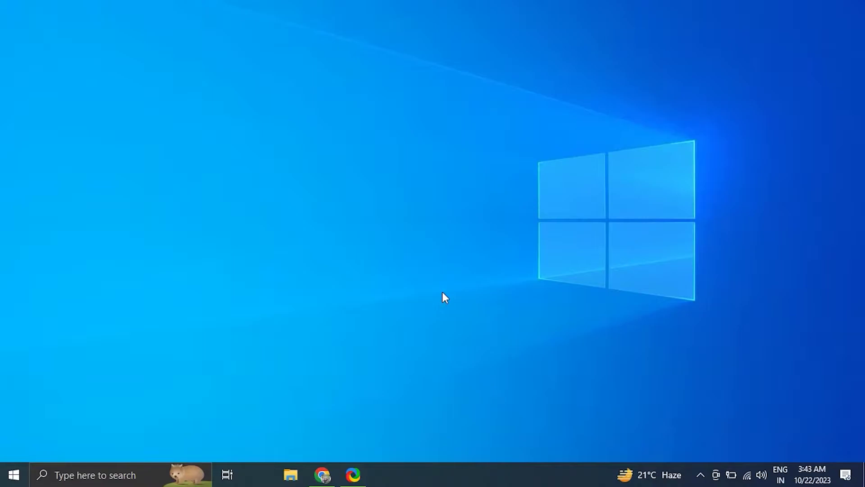
- Reach the Additional troubleshooters list under Update & Security > Troubleshoot
key(super+i)
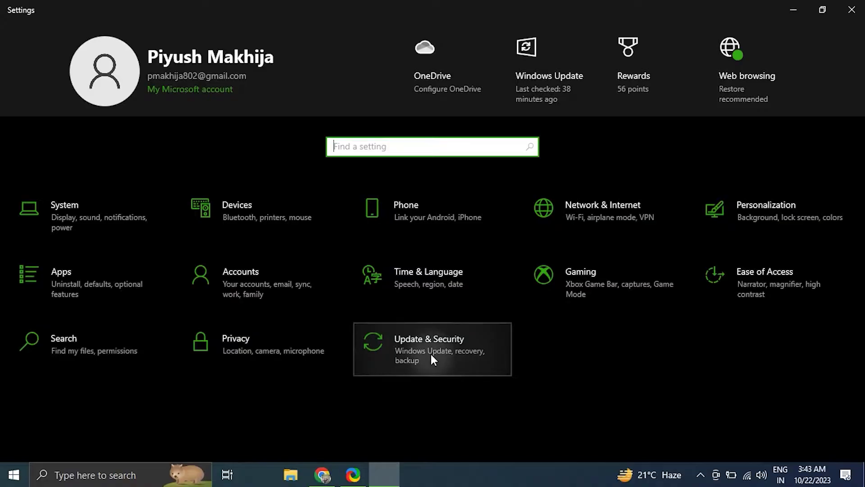
click(431, 353)
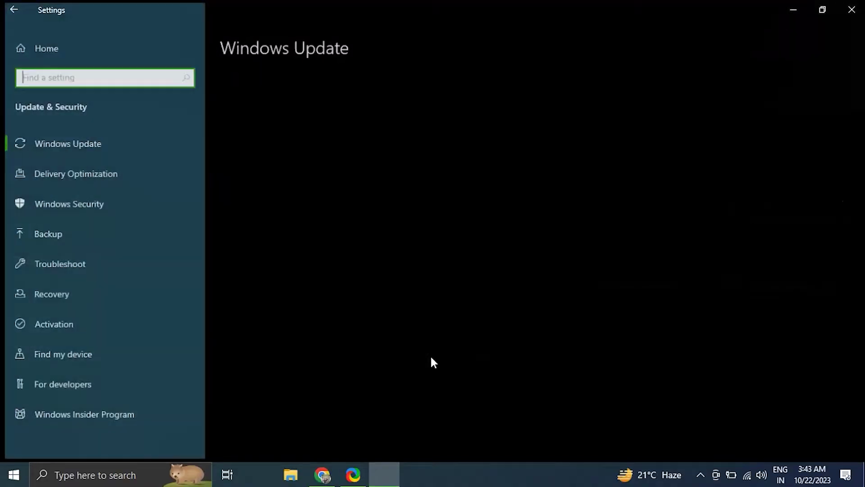
text(tr)
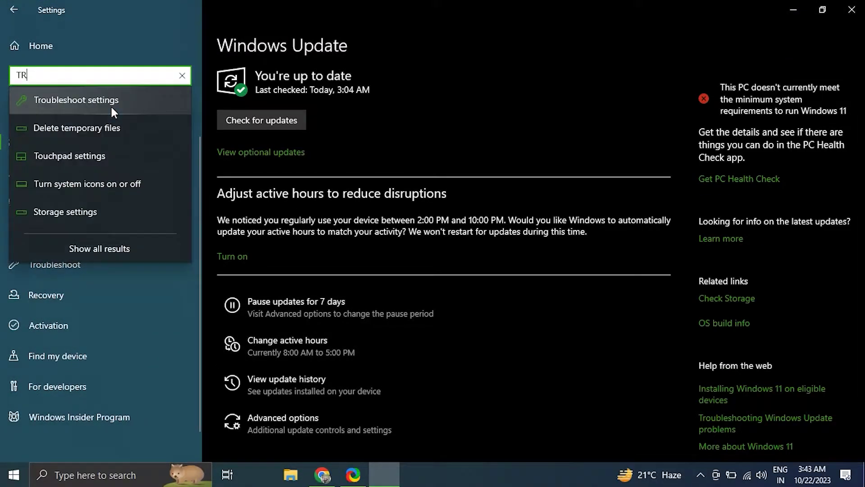
click(112, 105)
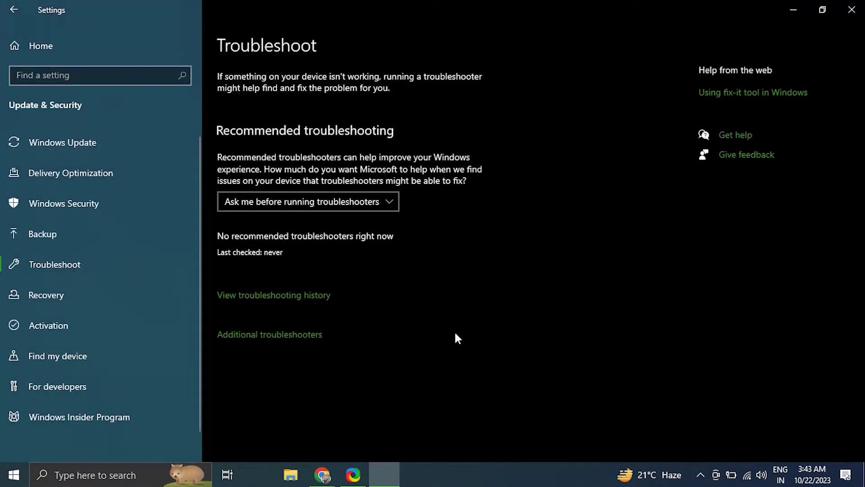
click(296, 334)
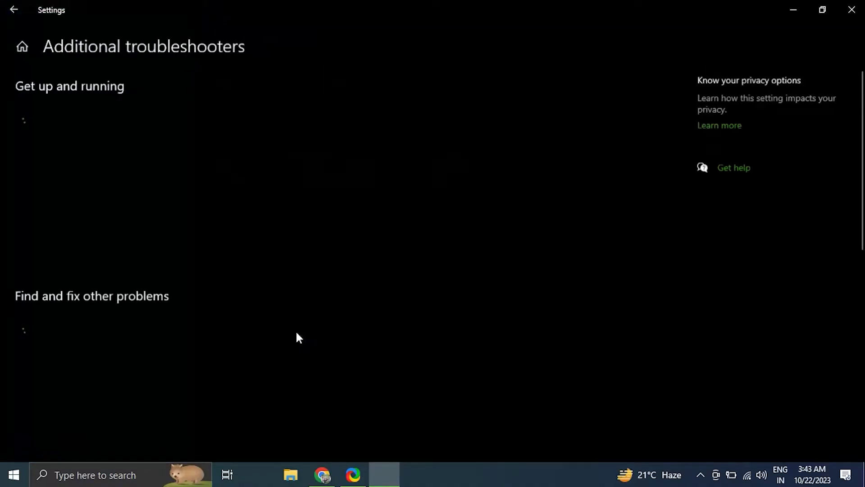
- Run the Windows Update troubleshooter, then close it and Settings
click(113, 258)
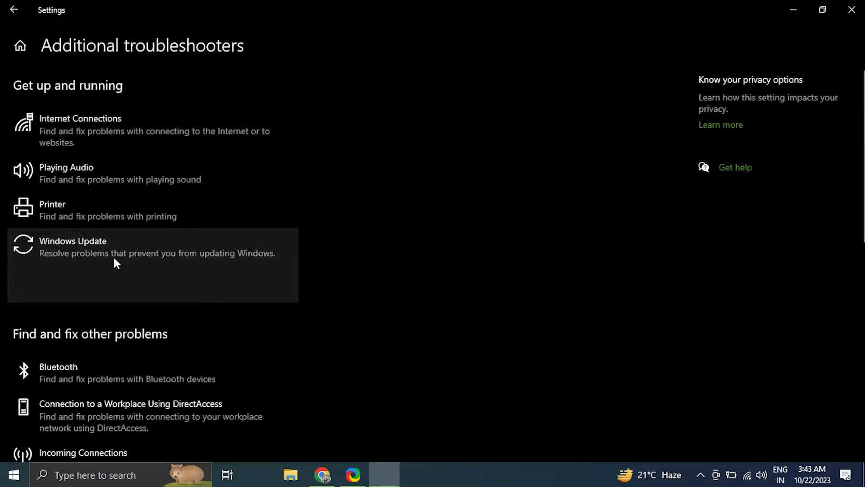
click(269, 287)
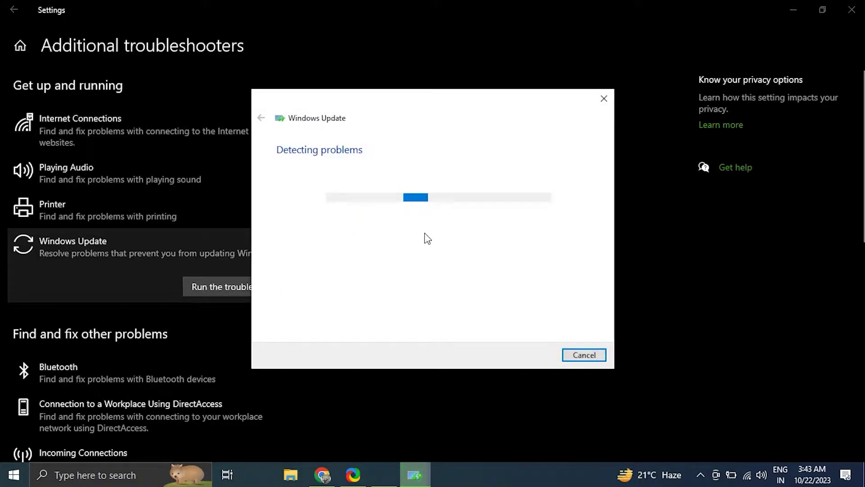
click(568, 356)
click(850, 9)
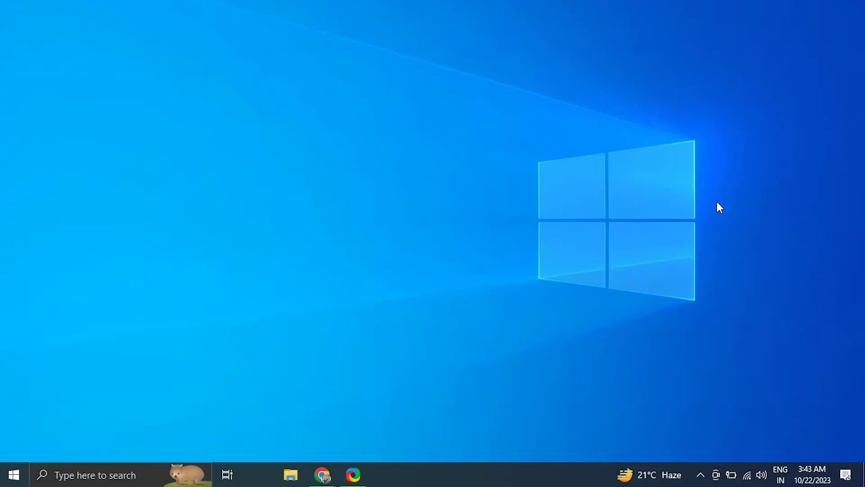
right_click(817, 467)
click(794, 119)
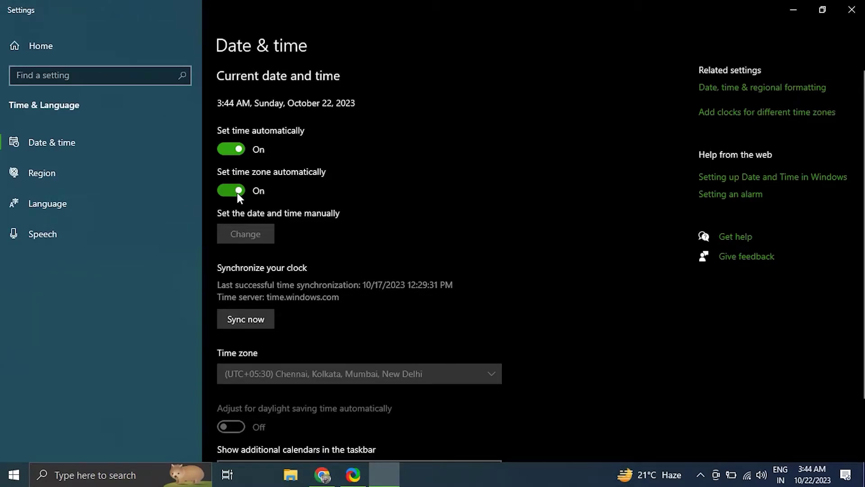
click(853, 10)
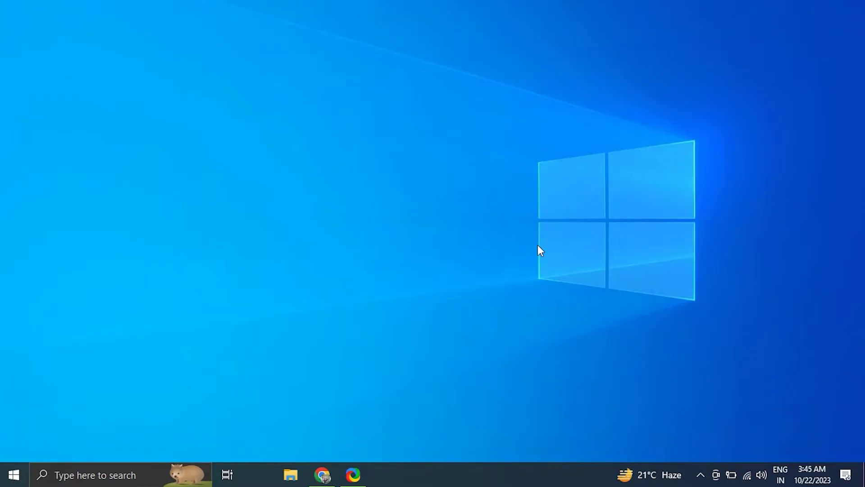
- Launch Command Prompt as administrator from Start search for 'comm'
click(111, 476)
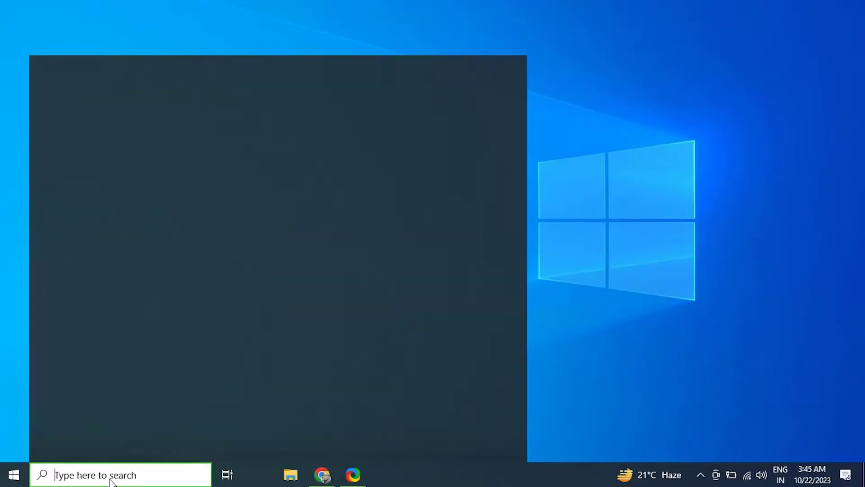
text(COMM)
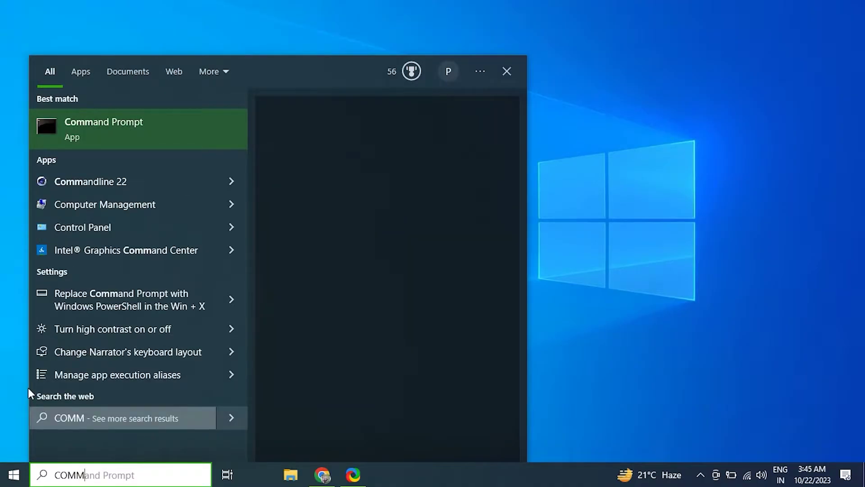
right_click(85, 127)
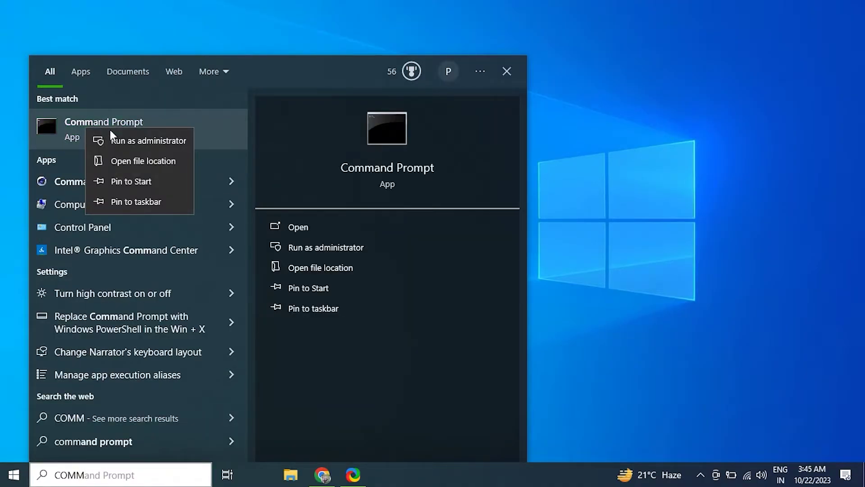
click(147, 142)
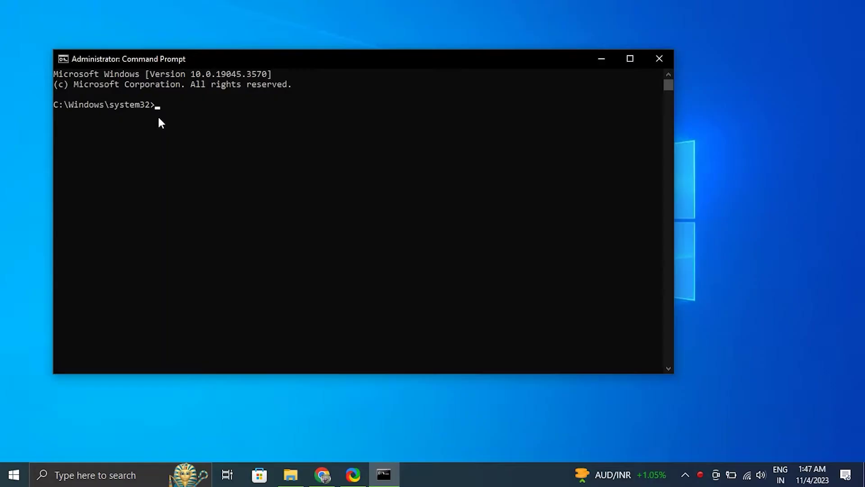
text(net stop wuauserv)
- Stop the wuauserv, cryptSvc, bits and msiserver services with net stop
key(Return)
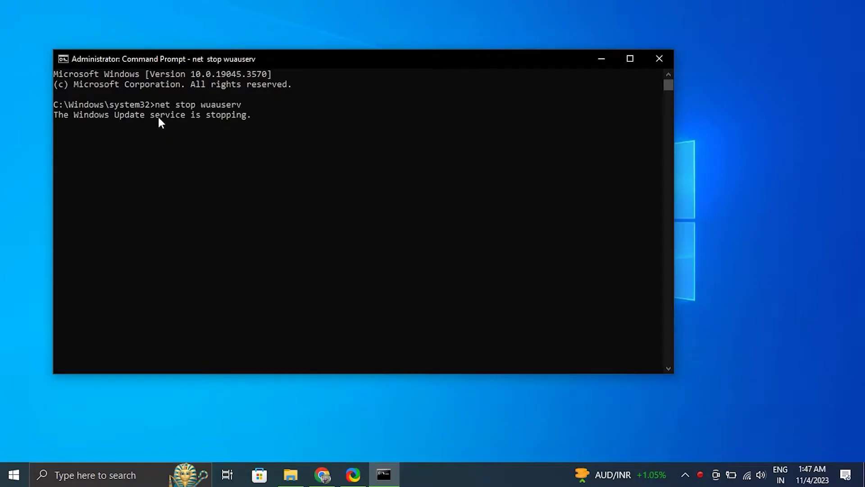
text(net stop cryptSvc)
key(Return)
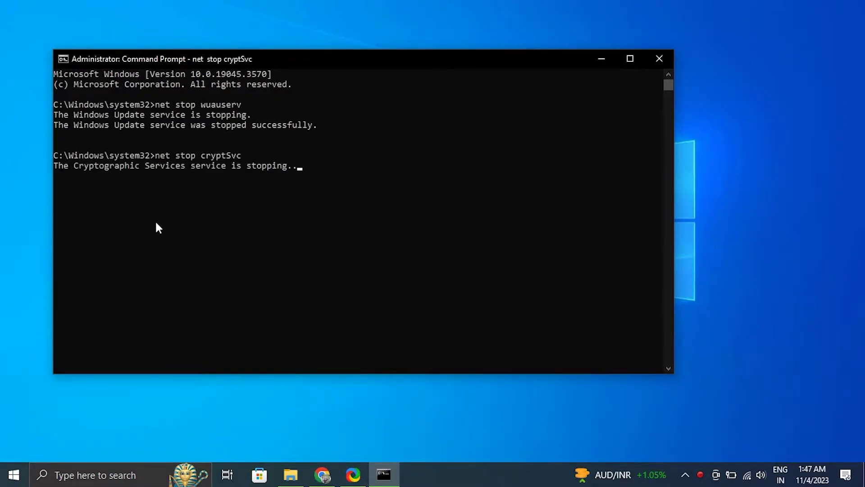
text(net stop bits)
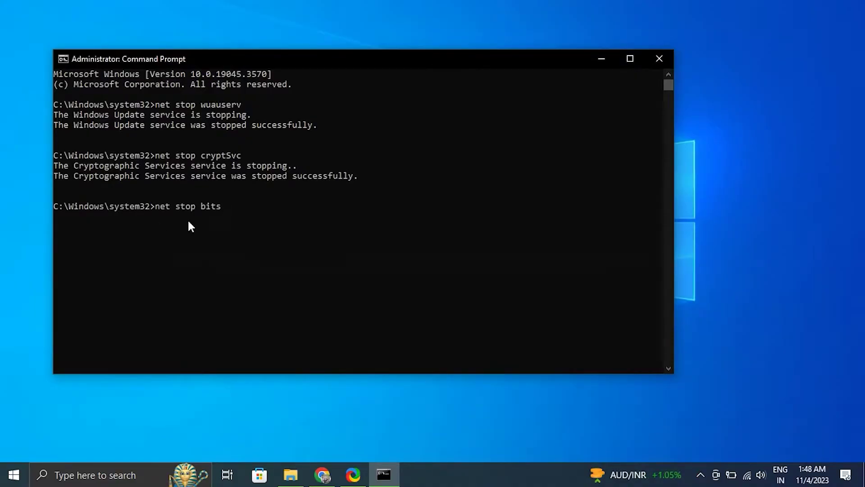
key(Return)
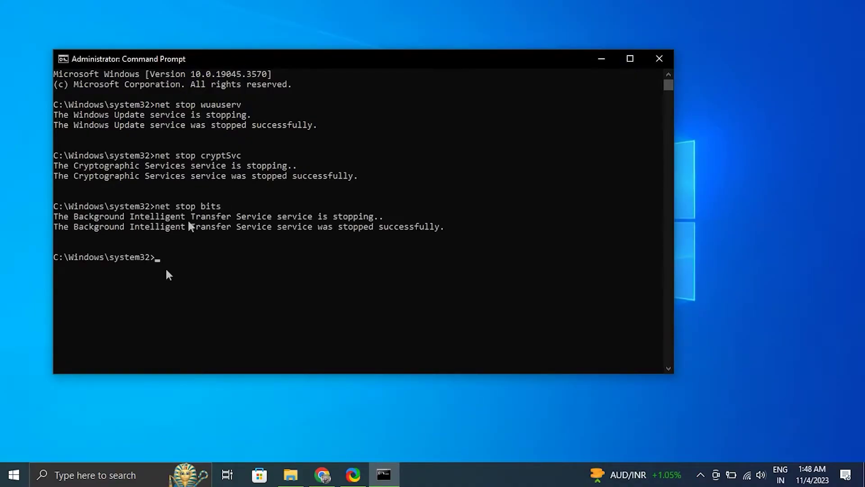
text(net stop msiserver)
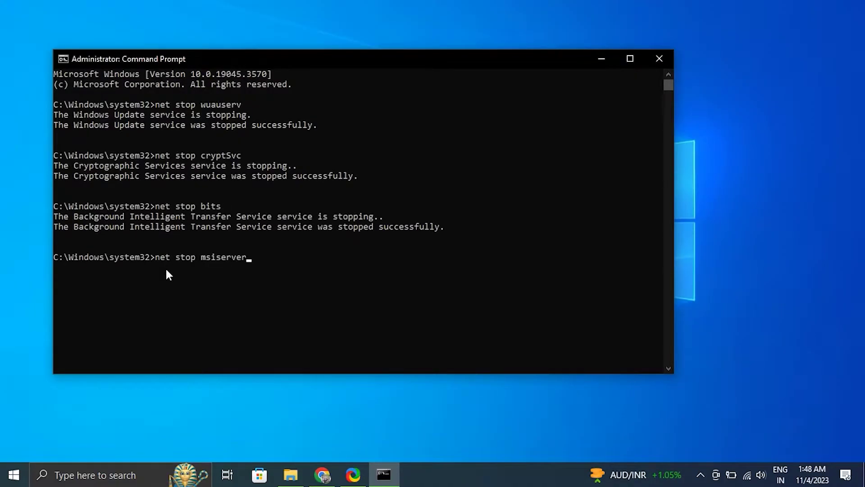
key(Return)
text(Ren C:\Windows\SoftwareDistribution SoftwareDistribution.old)
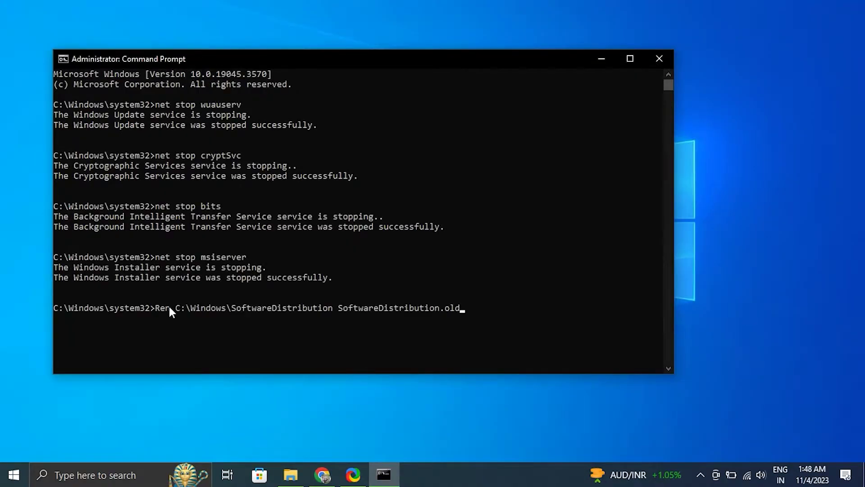
- Rename SoftwareDistribution to SoftwareDistribution.old, restart the services and close Command Prompt
key(Return)
key(Return)
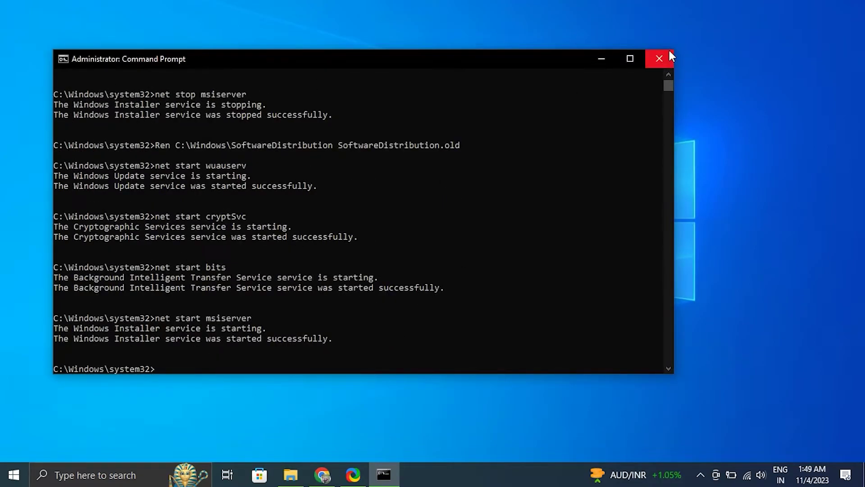
click(660, 59)
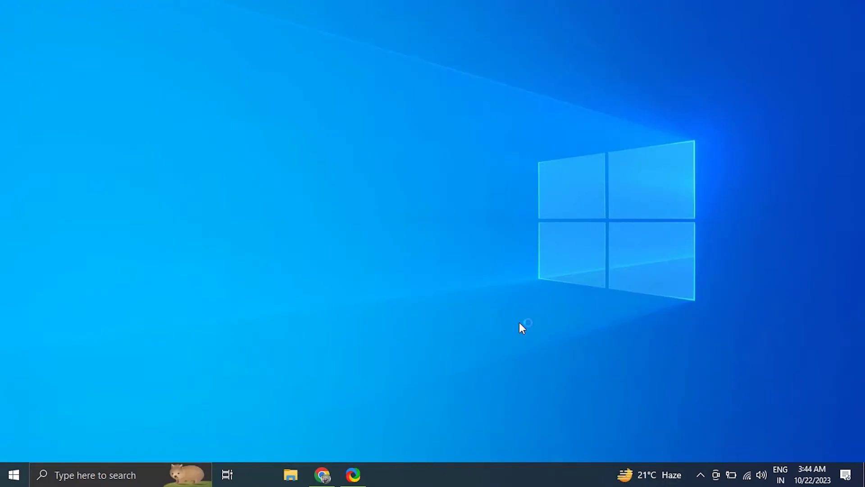
- Launch System Configuration via msconfig in the Run dialog
key(super+r)
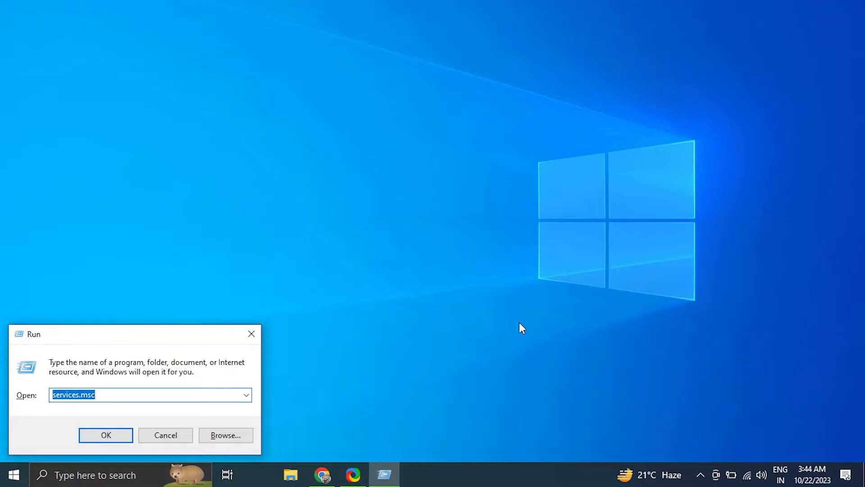
text(M)
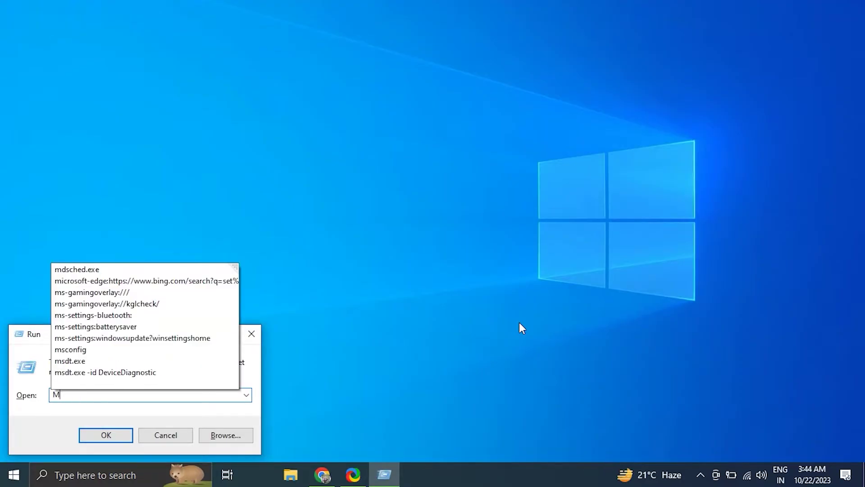
text(SC)
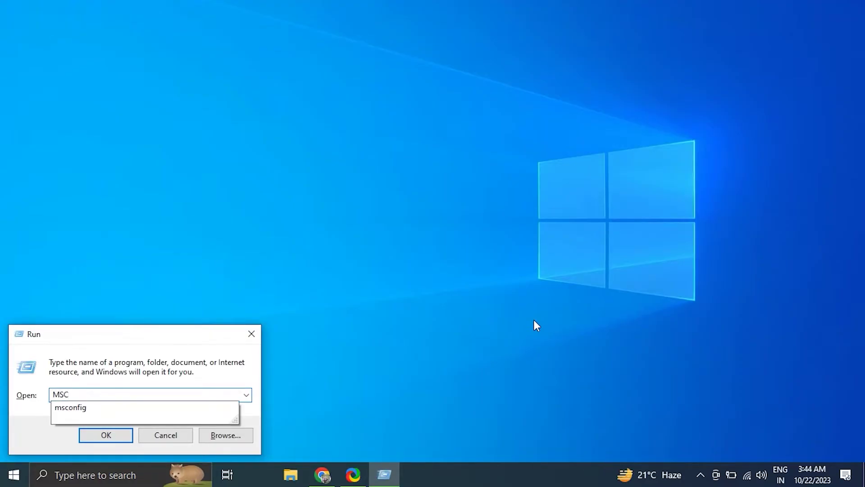
click(147, 406)
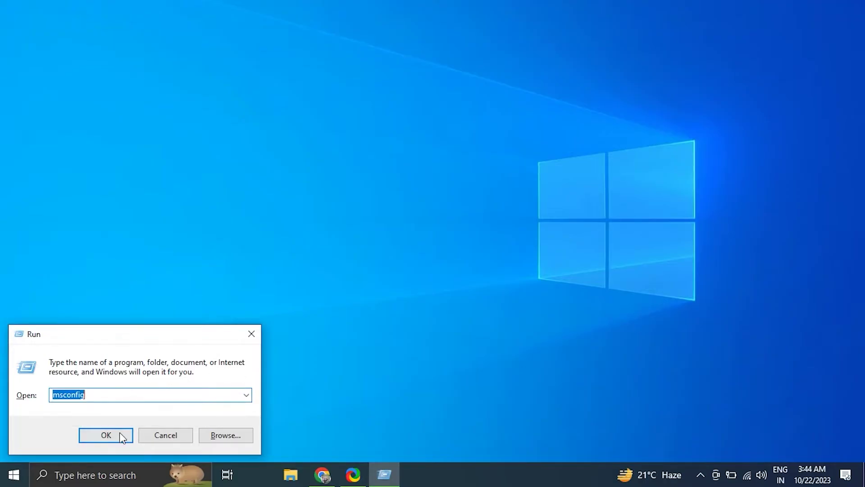
click(118, 433)
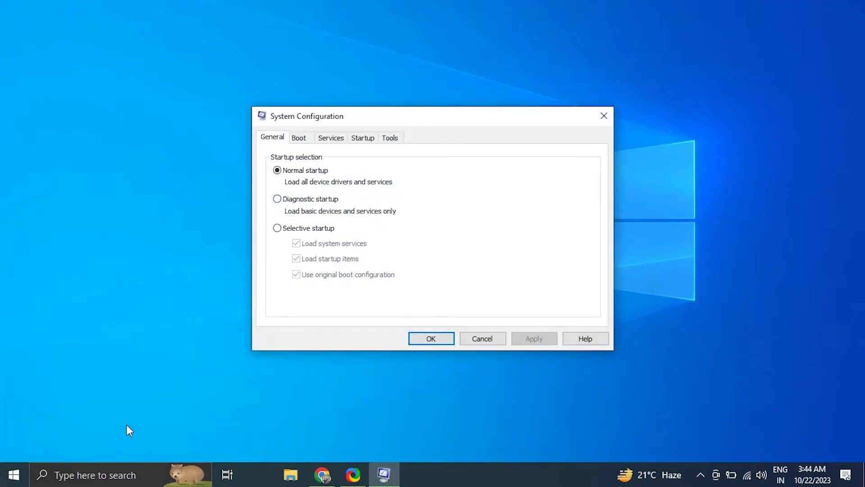
- Hide all Microsoft services in the Services list and move to the Startup section
click(325, 140)
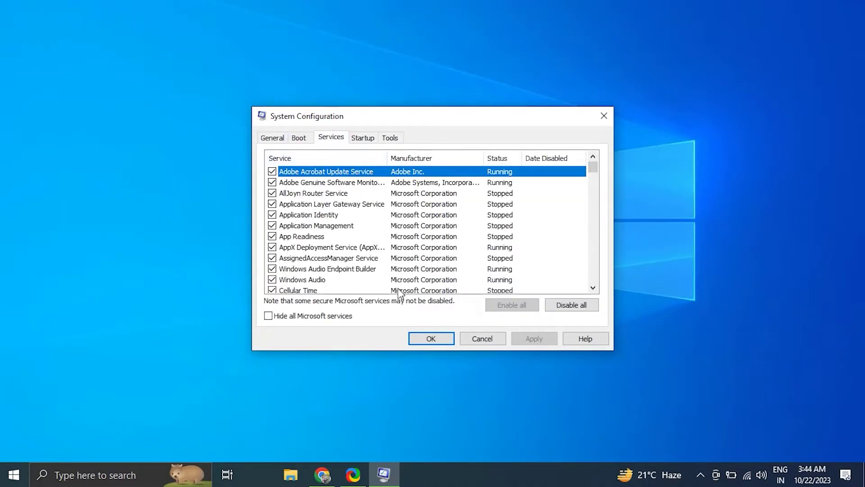
double_click(269, 316)
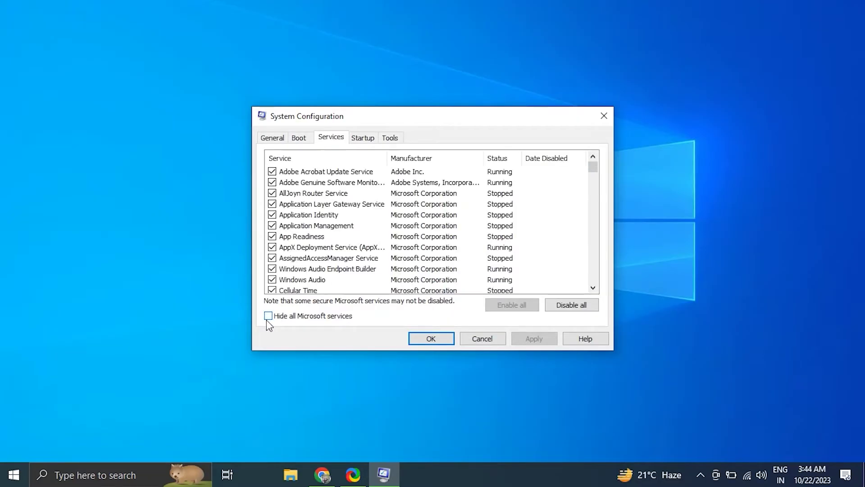
click(270, 318)
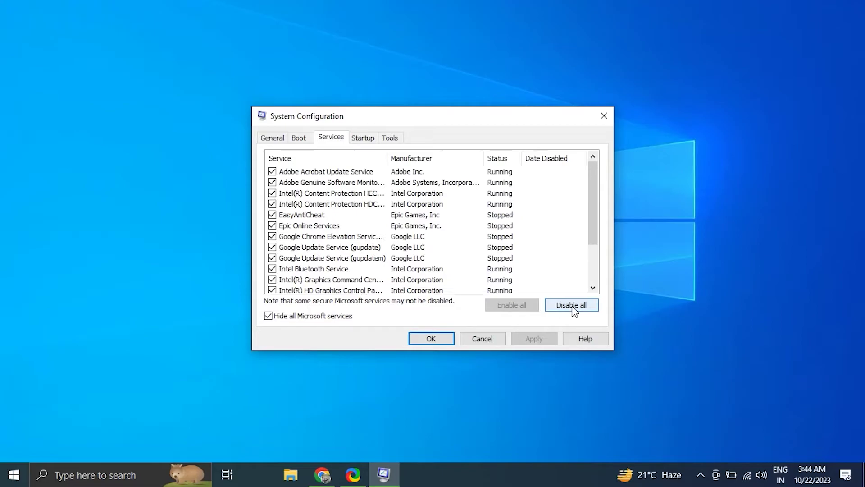
click(372, 141)
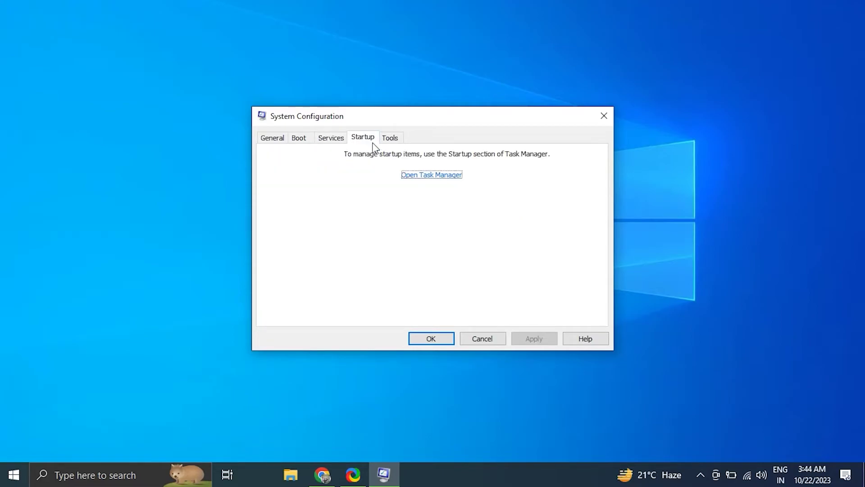
- Disable ShareX in Task Manager's startup apps list
click(414, 176)
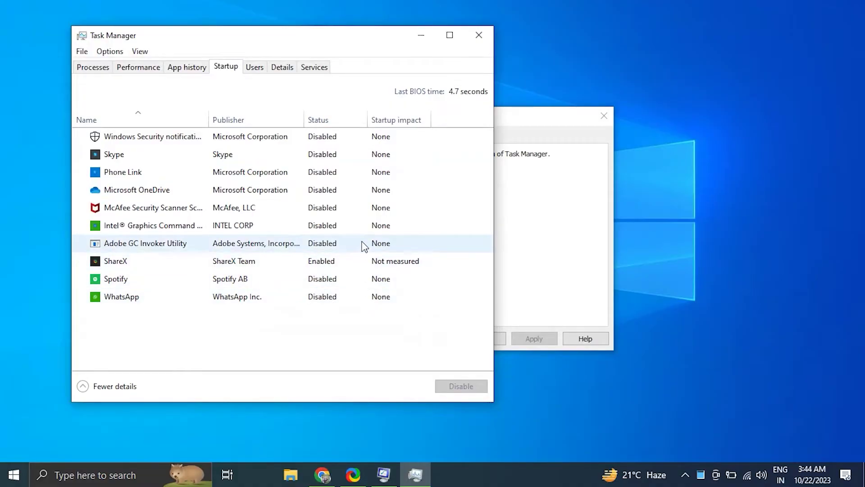
click(335, 266)
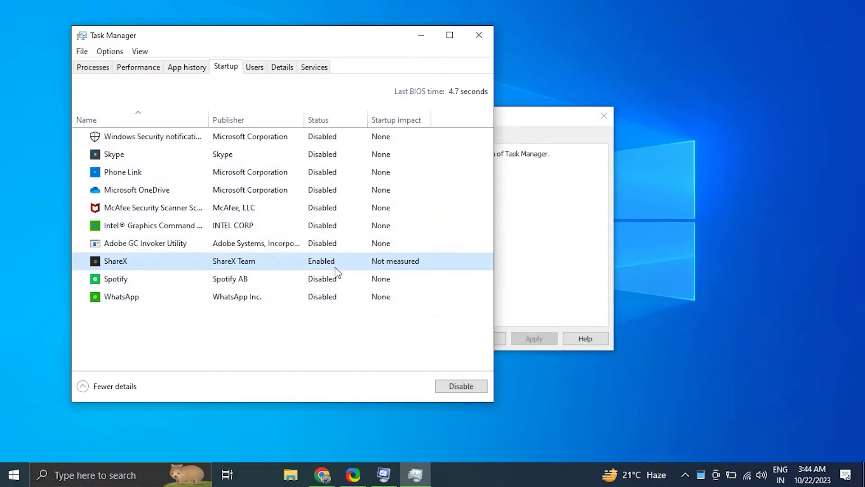
click(467, 386)
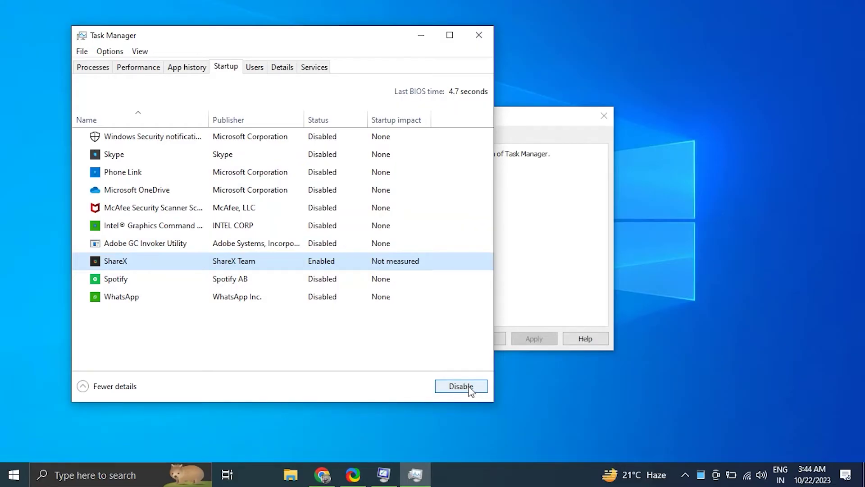
- Close Task Manager and System Configuration, returning to the desktop
click(480, 38)
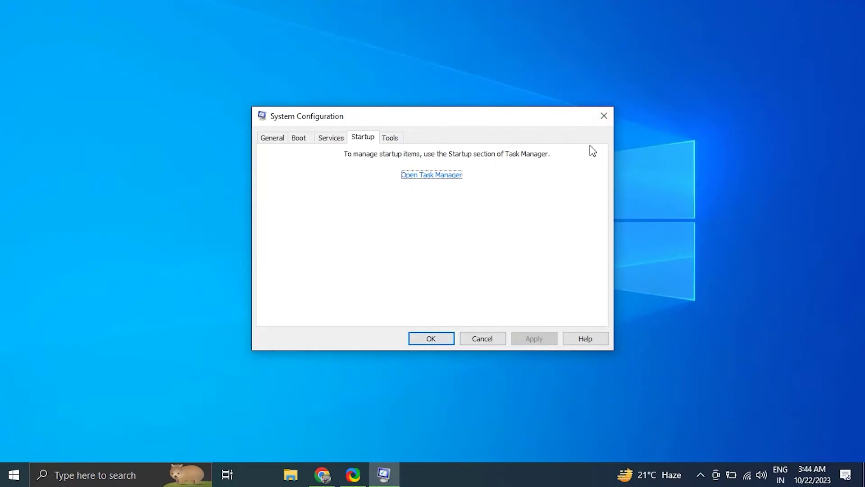
click(604, 115)
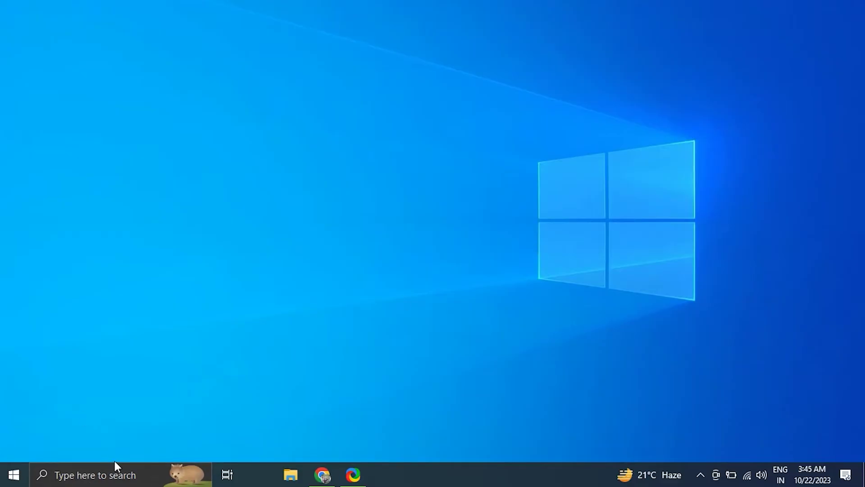
- Launch Command Prompt as administrator from Start search for 'COMM'
click(112, 476)
text(COM)
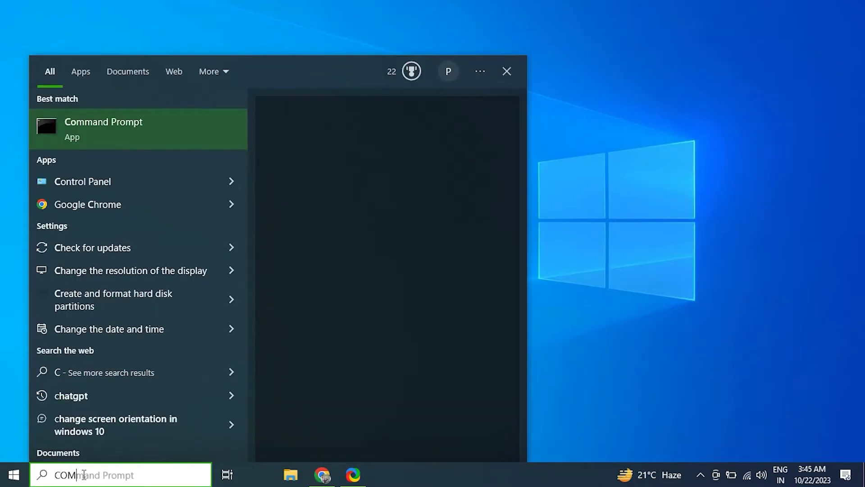
text(M)
right_click(86, 128)
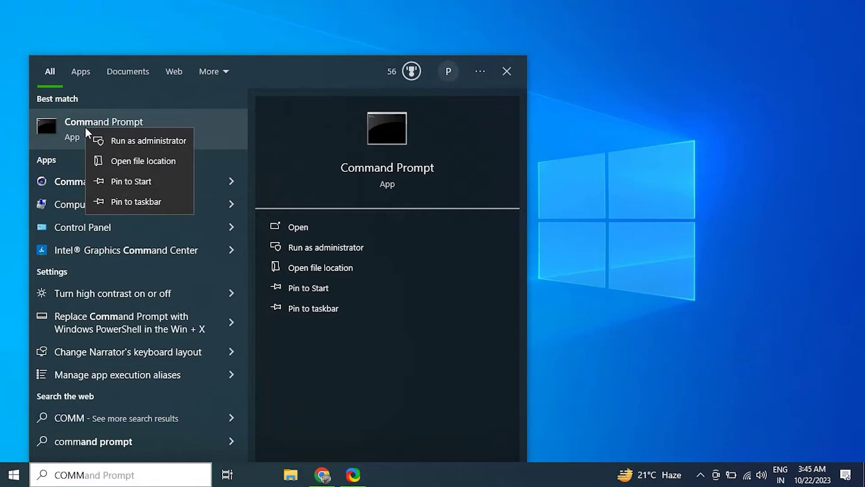
click(147, 141)
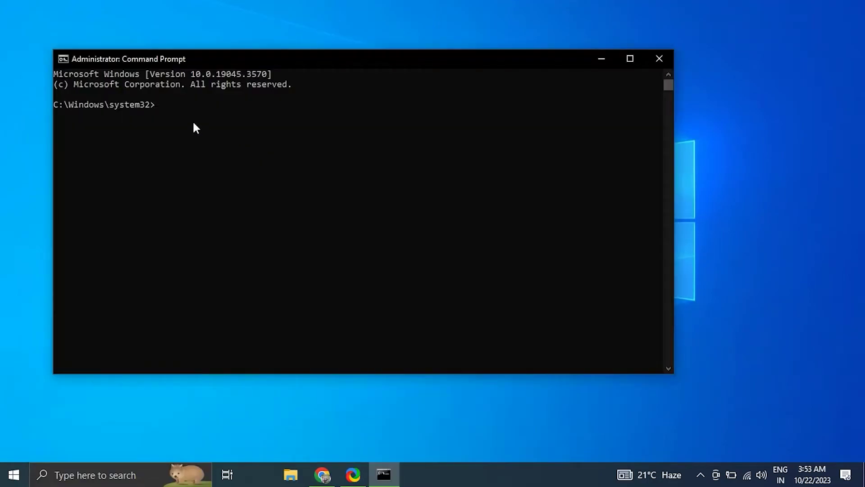
text(sfc /scannow)
- Start an sfc /scannow system file check, then close Command Prompt
key(Return)
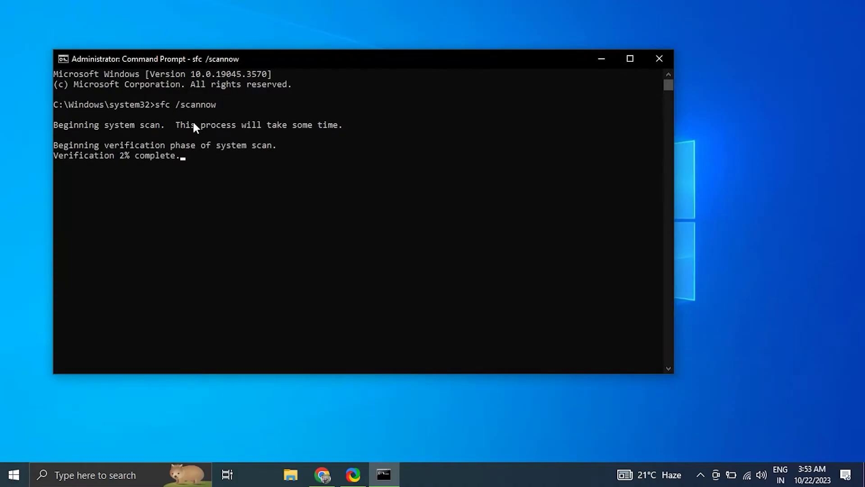
click(661, 60)
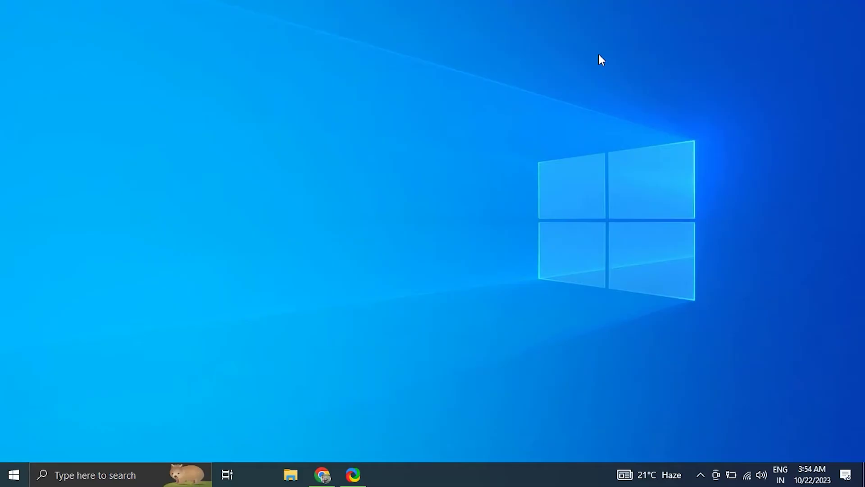
- View the optional updates available on the Windows Update page
key(super+i)
click(701, 474)
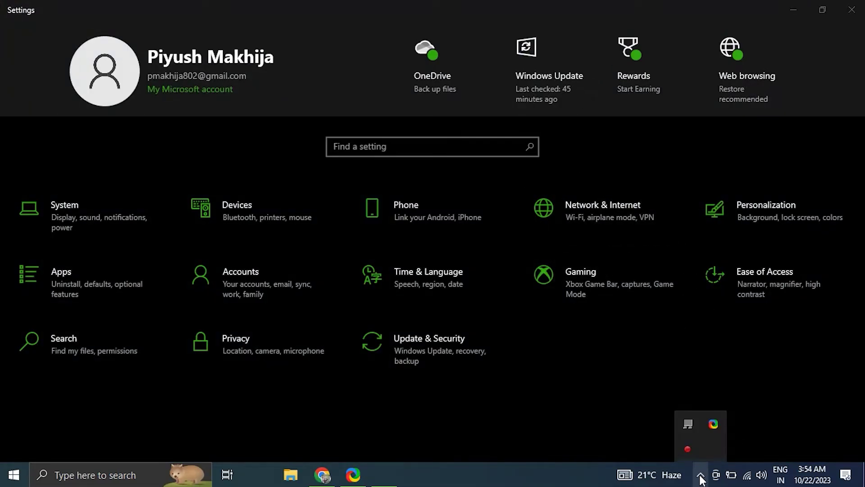
click(533, 70)
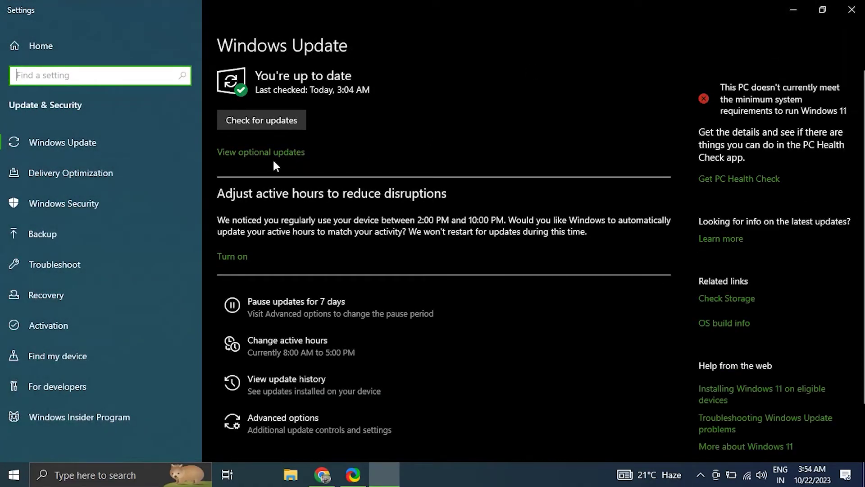
click(273, 152)
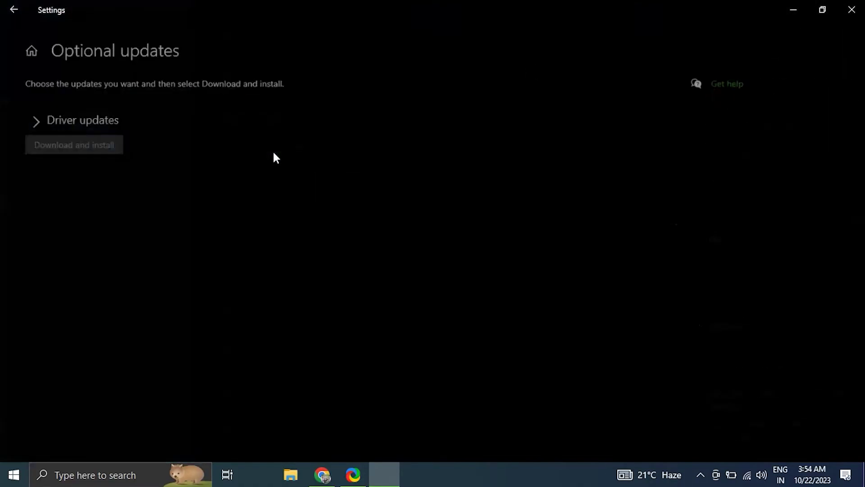
- Tick the Conexant driver under Driver updates, then close Settings
click(25, 119)
click(45, 157)
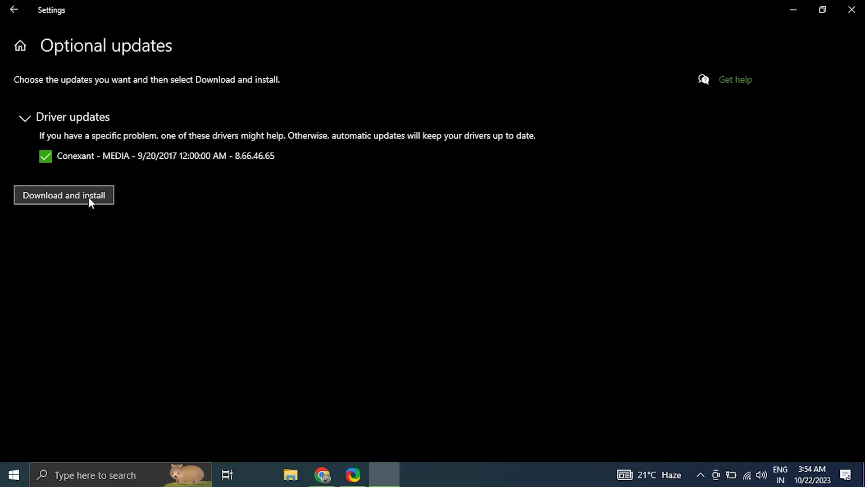
click(851, 10)
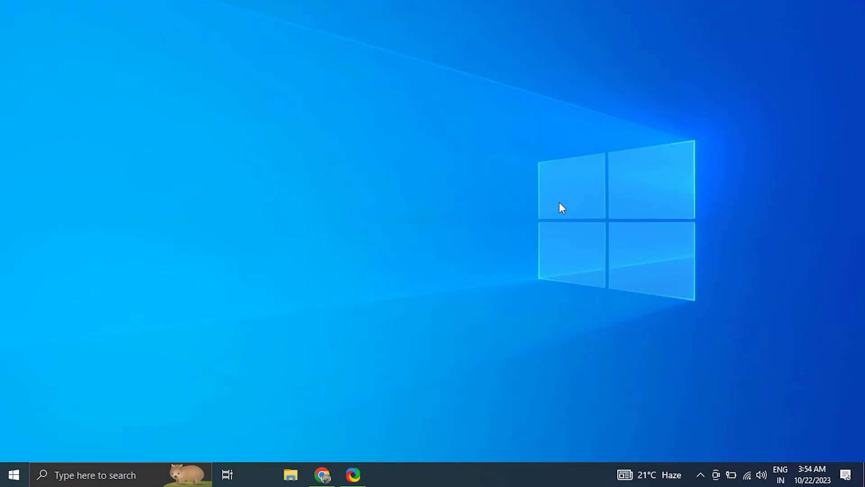
- Find the Recovery page with Reset this PC via System search for 'REC', then close Settings
key(super+i)
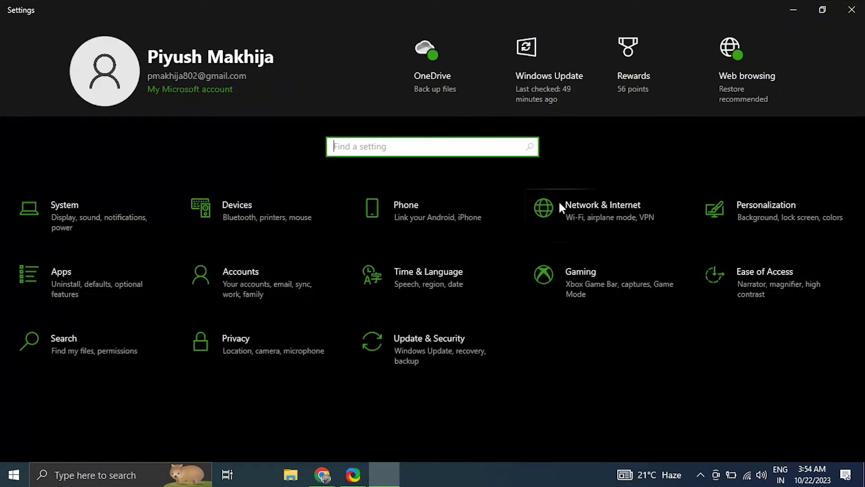
click(66, 192)
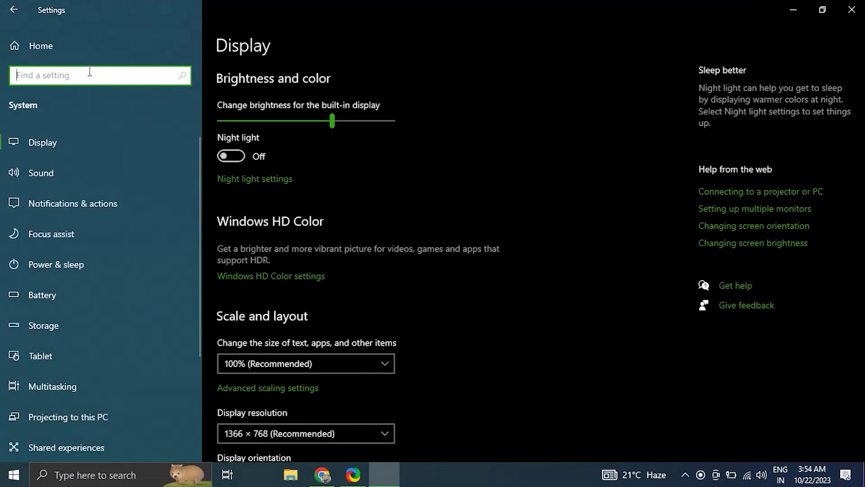
text(REC)
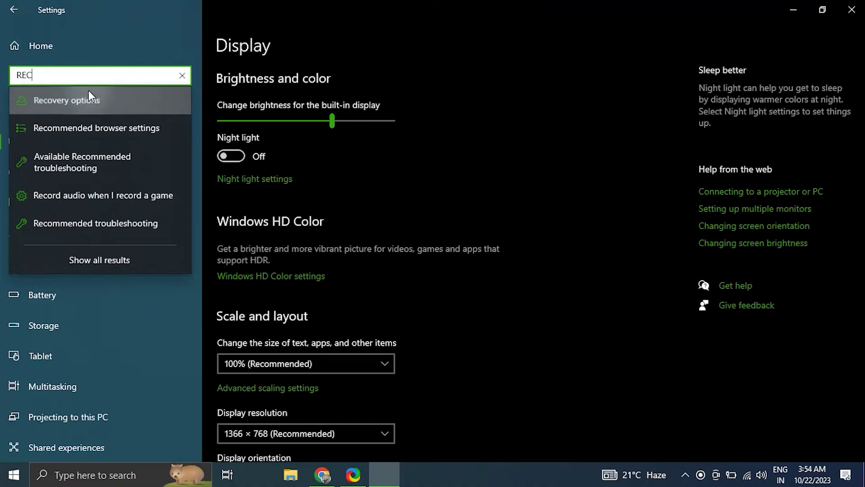
click(89, 90)
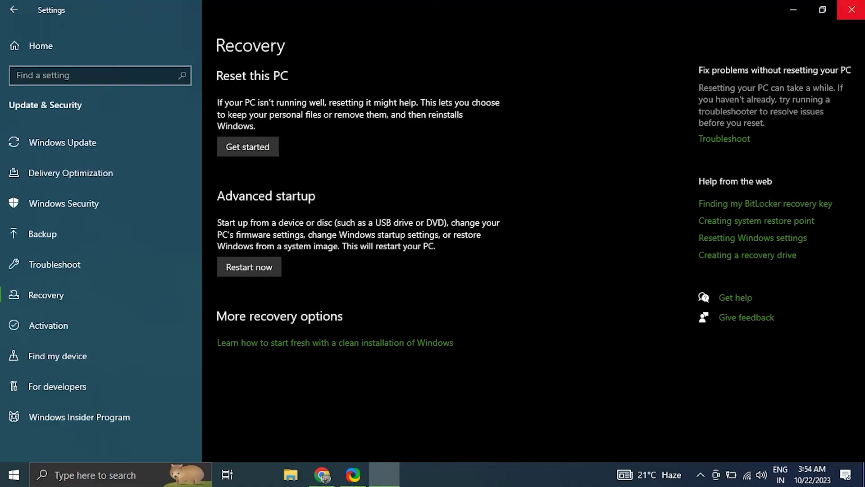
click(851, 10)
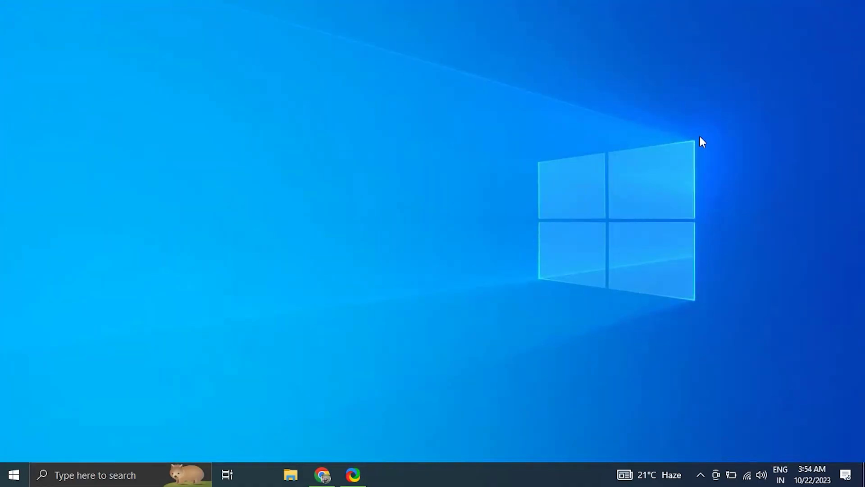